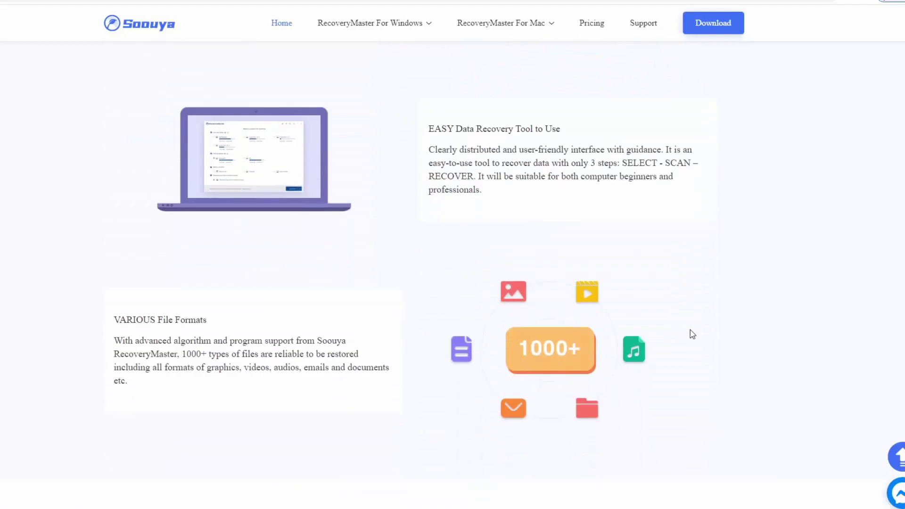
Review the features and recovery steps on the Soouya home page and start the free RecoveryMaster download for Windows.
scroll(701, 335, "down", 1)
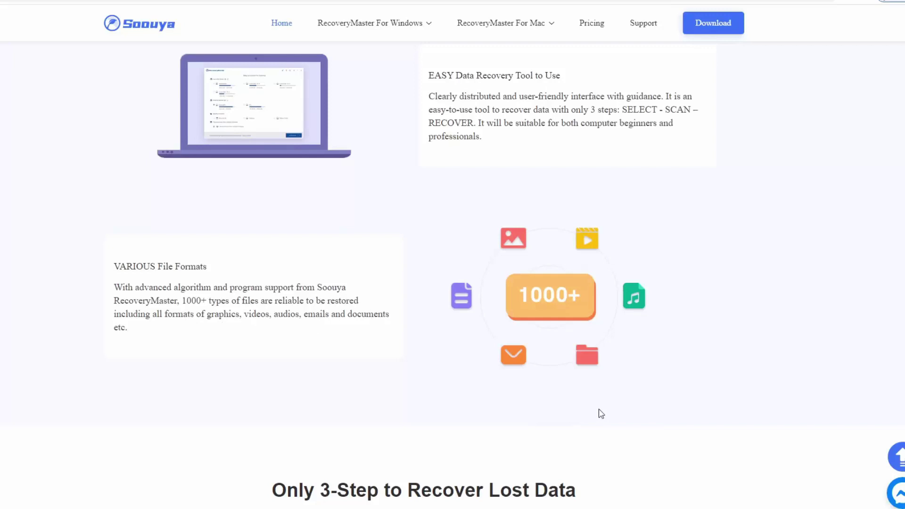
scroll(746, 346, "down", 5)
scroll(747, 346, "down", 1)
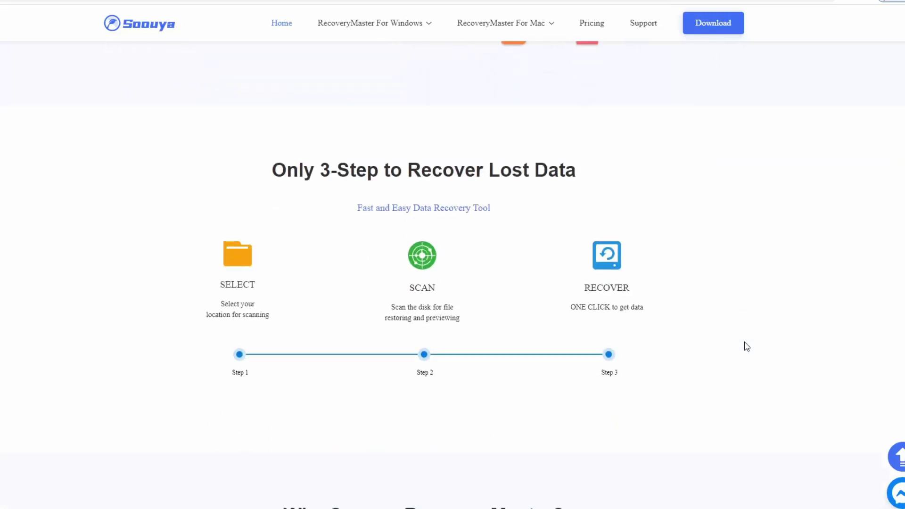
scroll(747, 346, "down", 5)
scroll(610, 426, "up", 20)
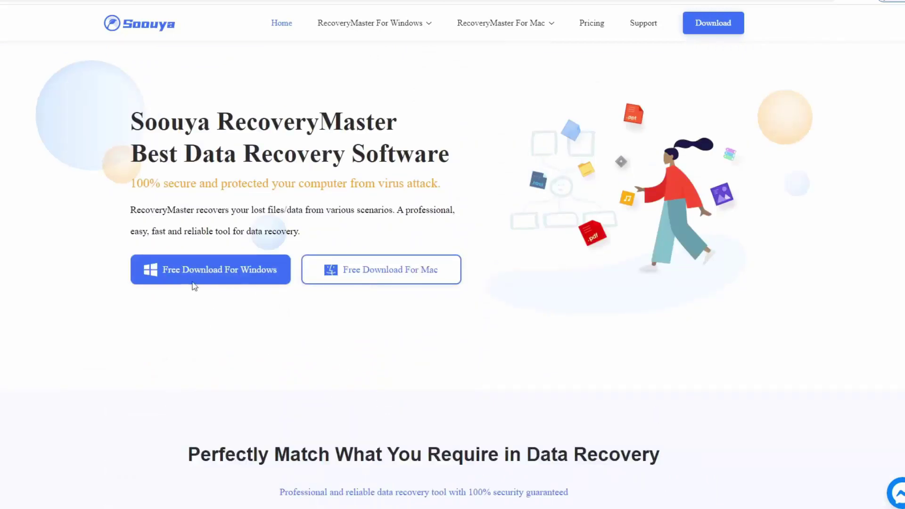
left_click(263, 274)
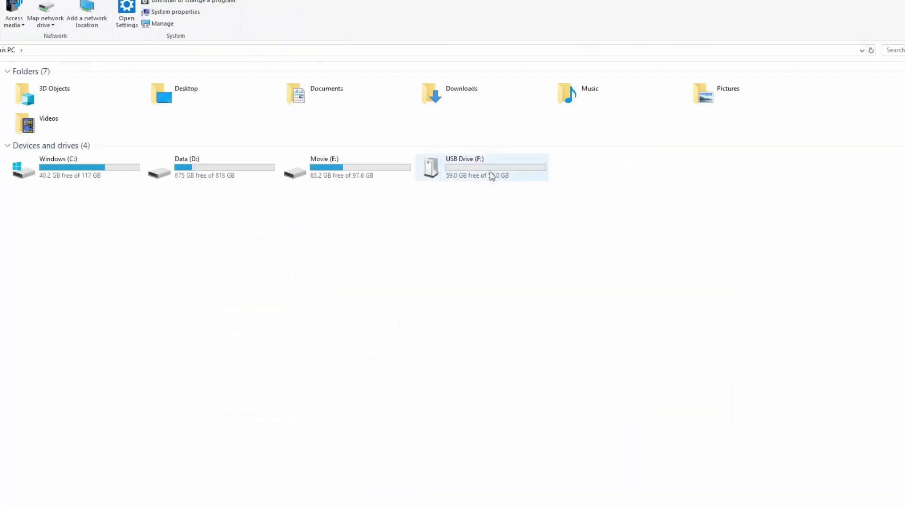
In File Explorer, check the properties of USB Drive (F:) and open the drive.
right_click(484, 168)
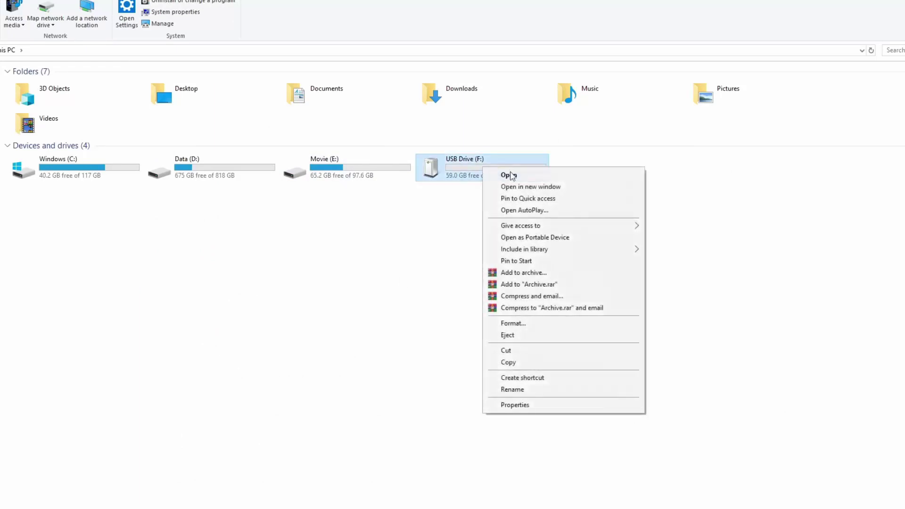
left_click(518, 406)
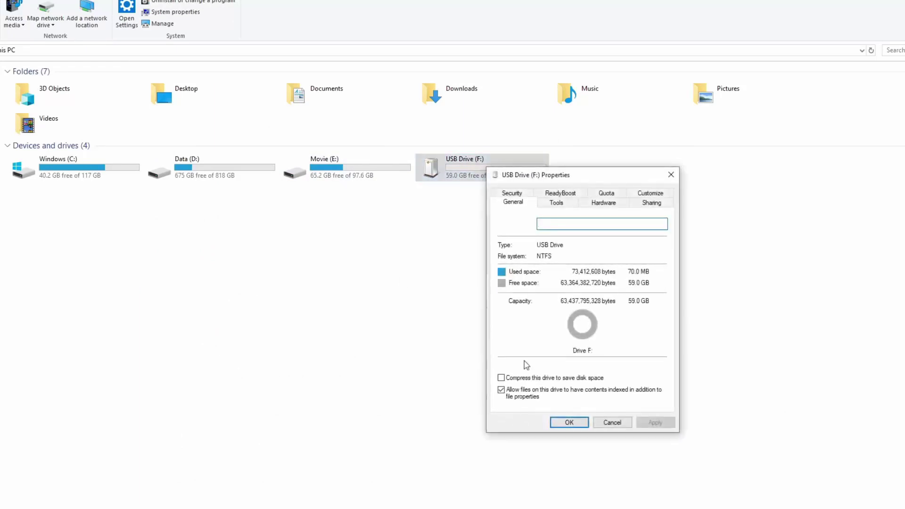
left_click(671, 175)
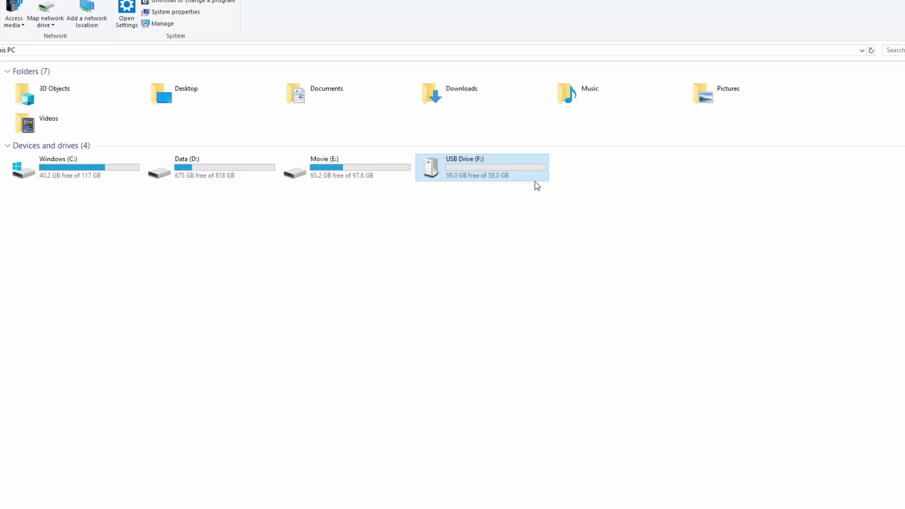
double_click(512, 180)
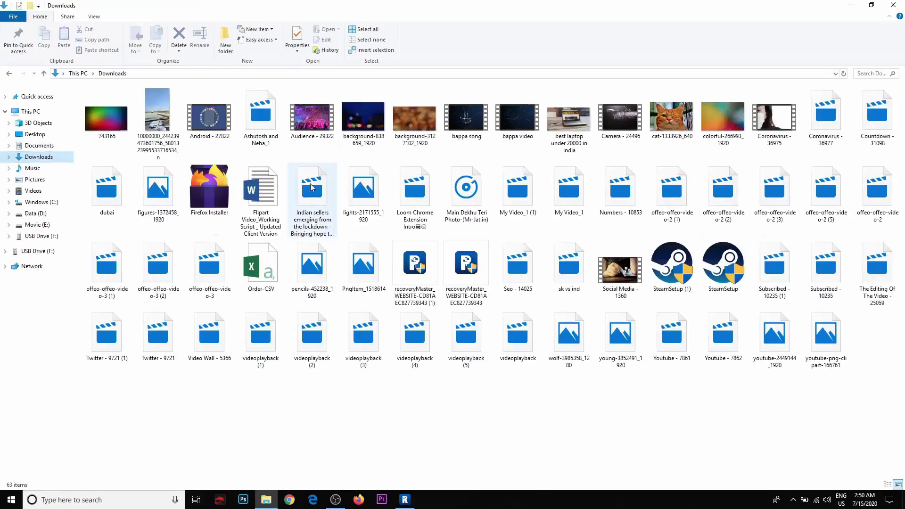
Copy the Flipart Video Word document and the Camera - 24496 video from Downloads to USB Drive (F:).
right_click(273, 198)
key("Escape")
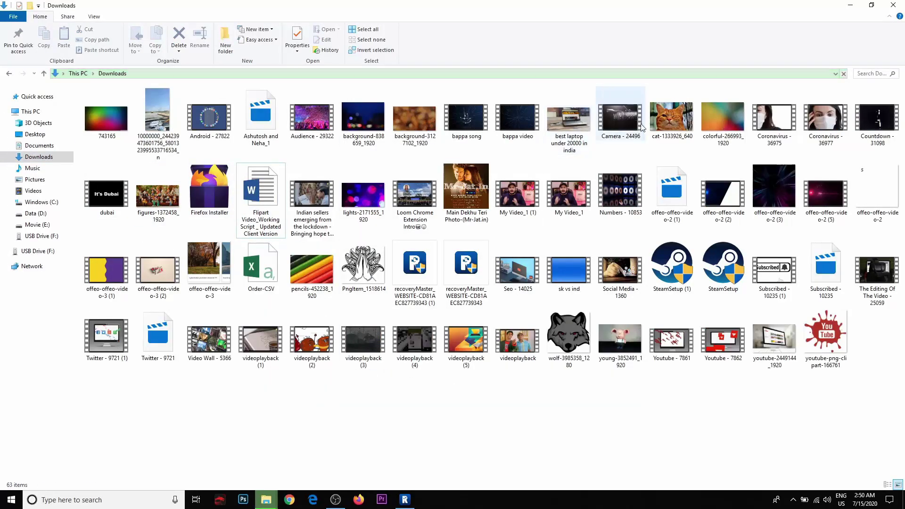
right_click(613, 124)
mouse_move(683, 262)
left_click(801, 346)
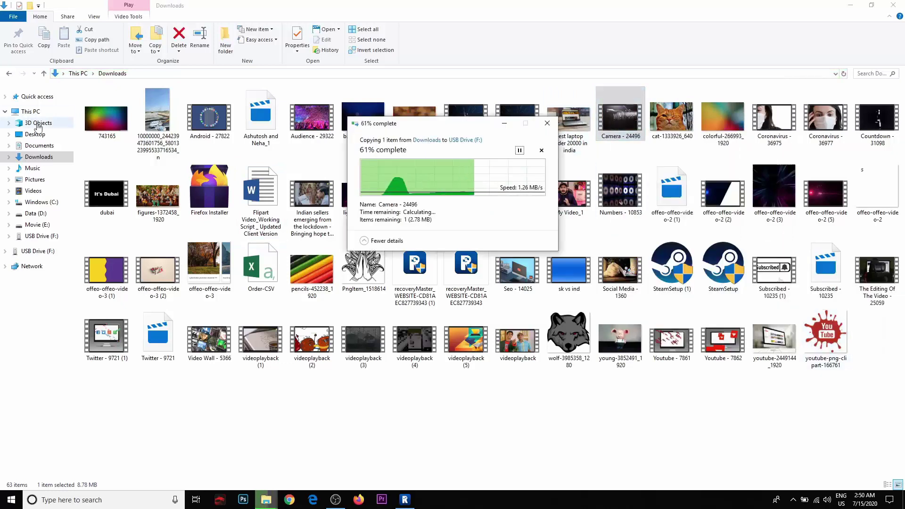
Look through the Documents and Pictures folders for sample files and open New folder on the Data (D:) drive.
left_click(45, 160)
left_click(39, 145)
left_click(35, 179)
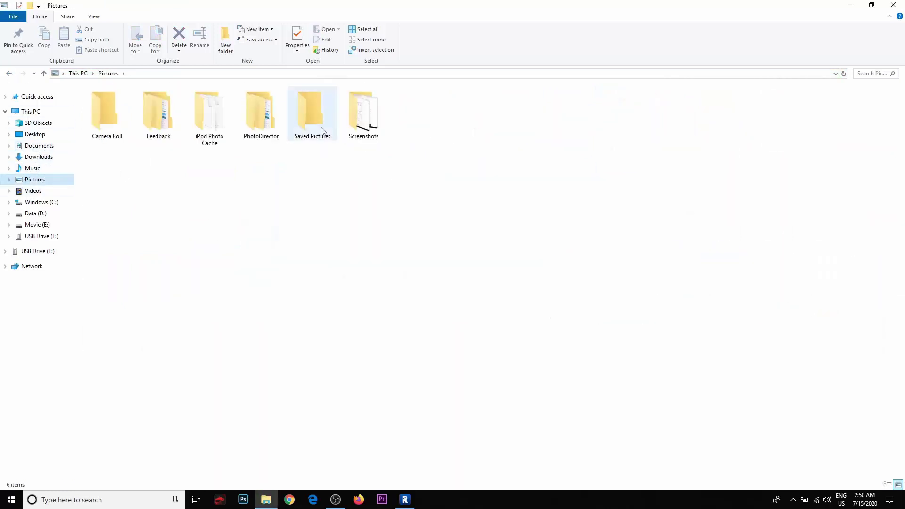
double_click(363, 118)
left_click(36, 212)
double_click(518, 167)
Copy the photos IMG_4030, IMG_4033, IMG_4043 and IMG_4044 from New folder to USB Drive (F:).
scroll(342, 419, "down", 10)
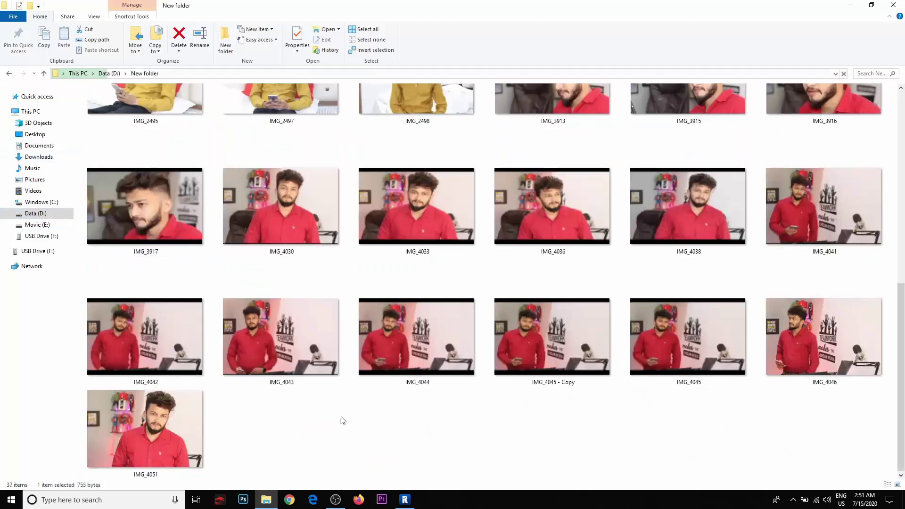
left_click_drag(341, 420, 441, 214)
right_click(442, 214)
mouse_move(469, 408)
left_click(637, 493)
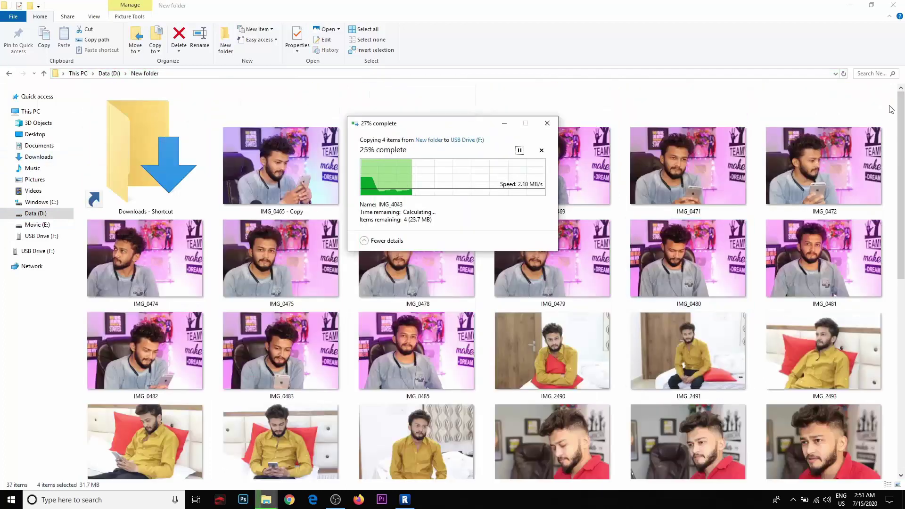
left_click_drag(420, 128, 197, 161)
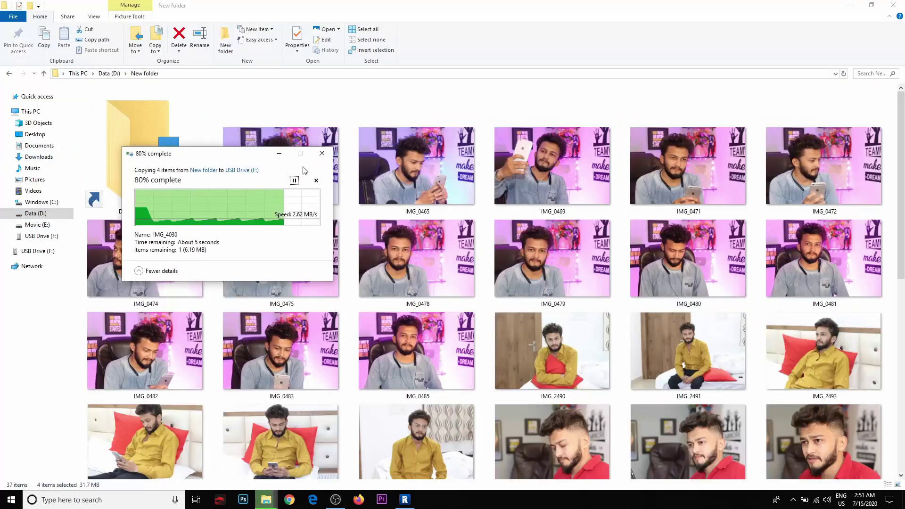
Copy the photo IMG_0471 from New folder to USB Drive (F:).
left_click(892, 116)
scroll(892, 116, "down", 3)
scroll(892, 116, "up", 3)
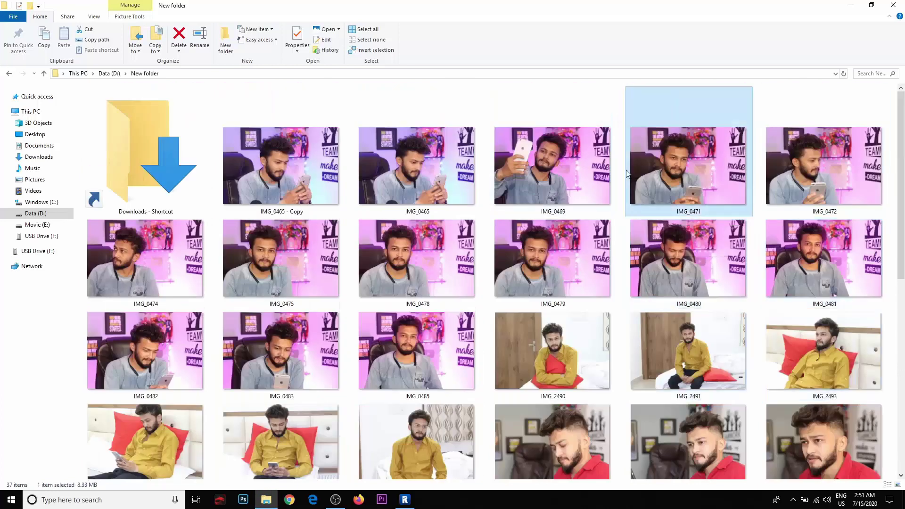
right_click(691, 181)
Open USB Drive (F:) from This PC and delete all the files on it.
key("super+e")
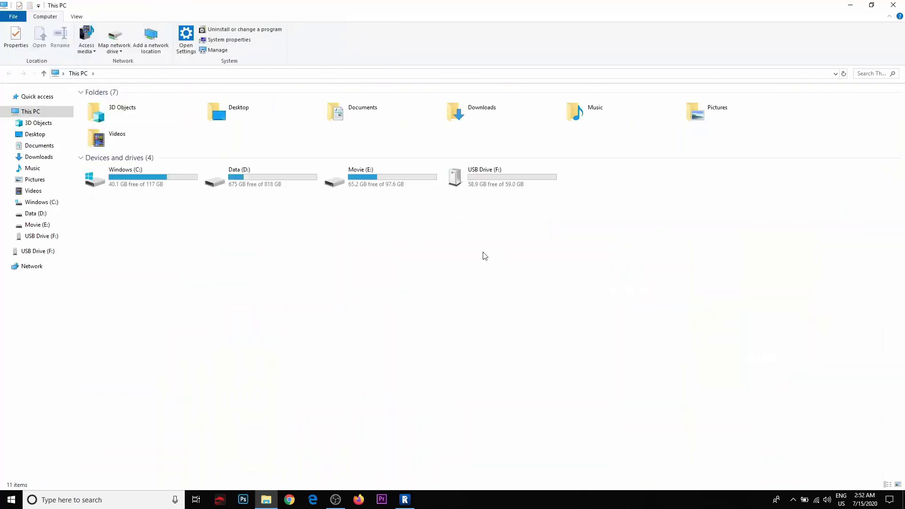
left_click(503, 184)
double_click(503, 185)
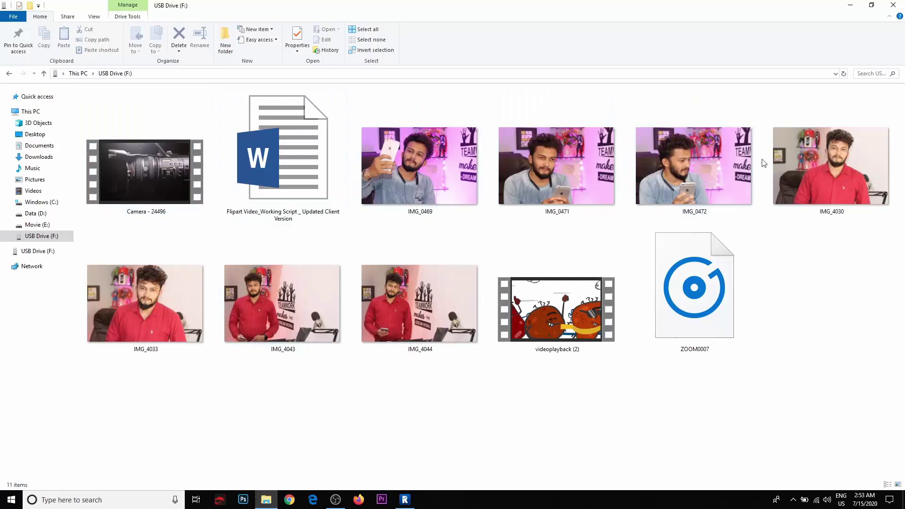
left_click(462, 188)
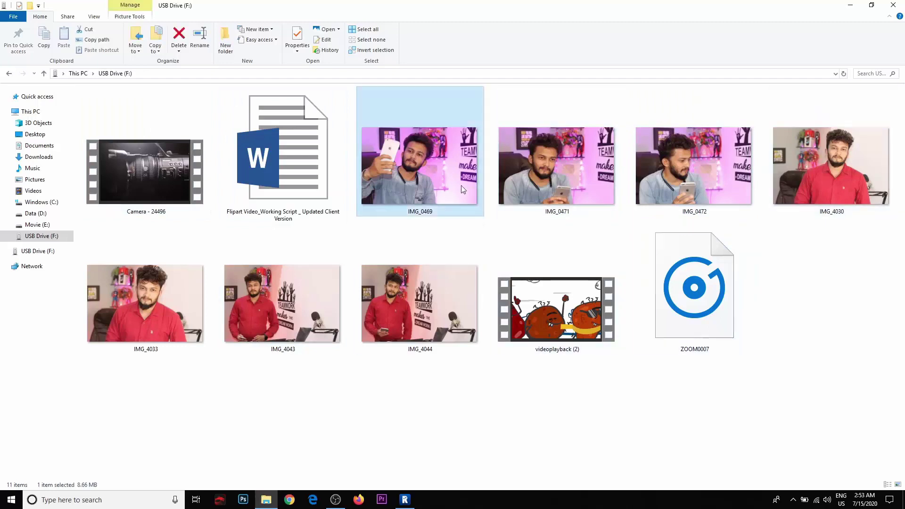
key("ctrl+a")
key("Delete")
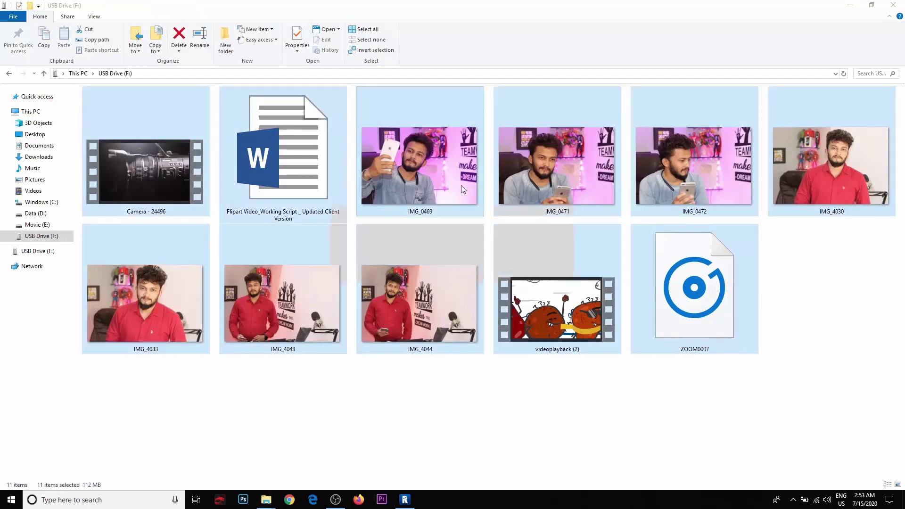
left_click(489, 258)
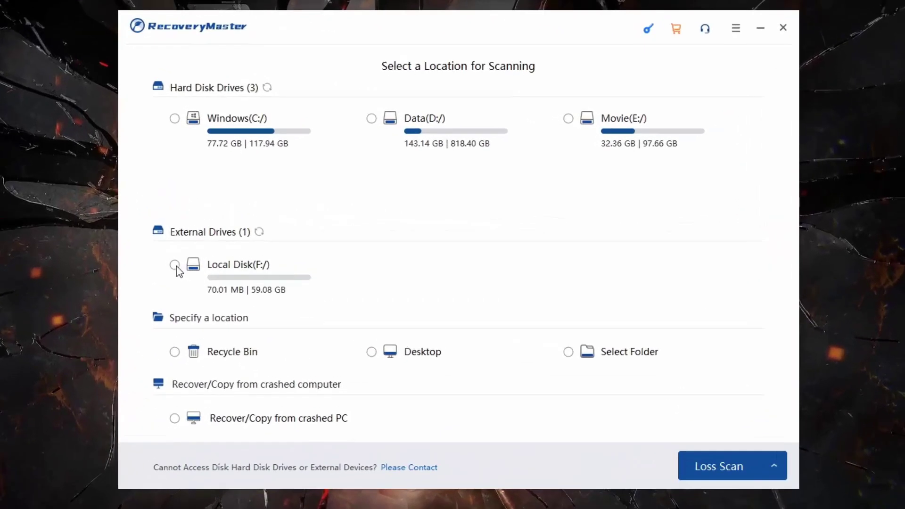
In RecoveryMaster, run a Loss Scan on the external drive Local Disk (F:/) and dismiss the completion message.
left_click(223, 253)
left_click(774, 466)
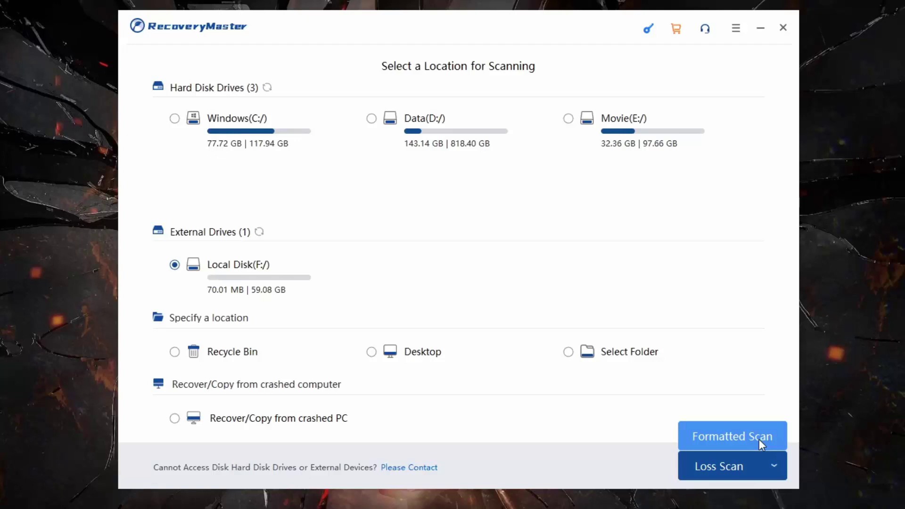
left_click(720, 471)
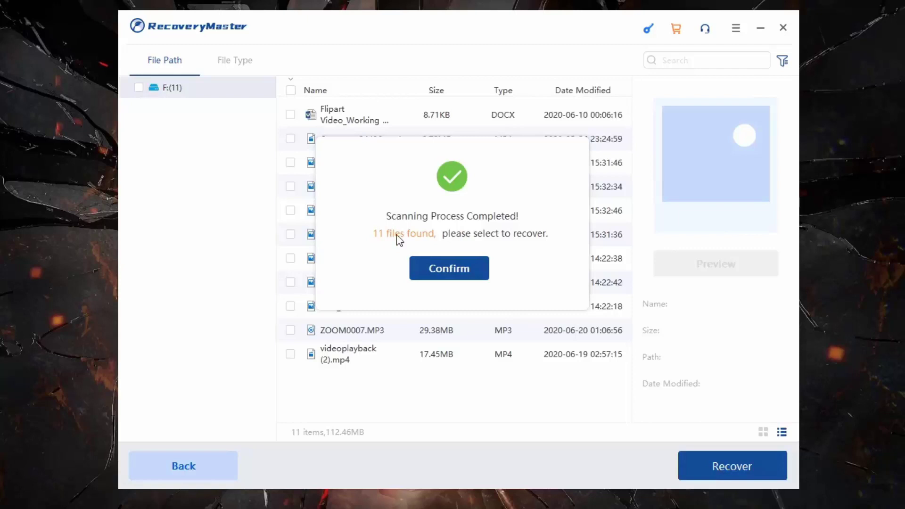
left_click(461, 272)
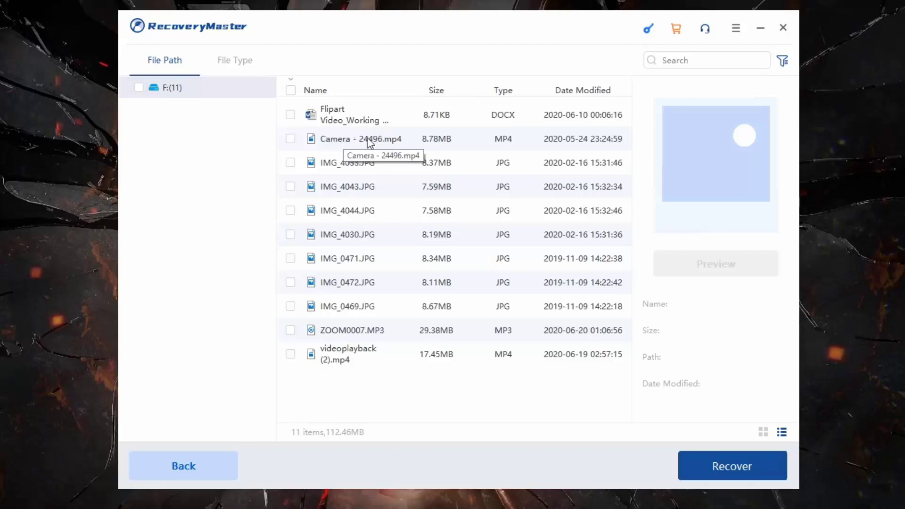
Preview the found video Camera - 24496.mp4 and the photo IMG_4044.JPG, closing each preview.
left_click(346, 139)
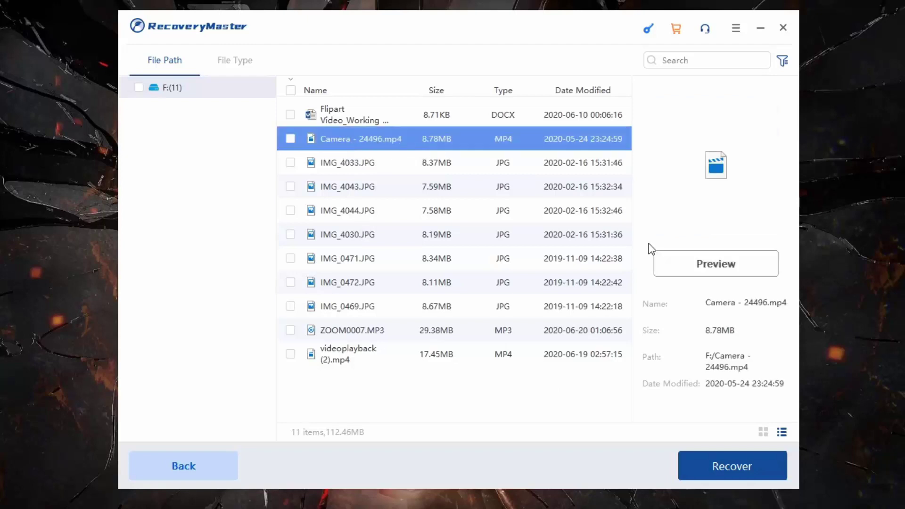
left_click(716, 264)
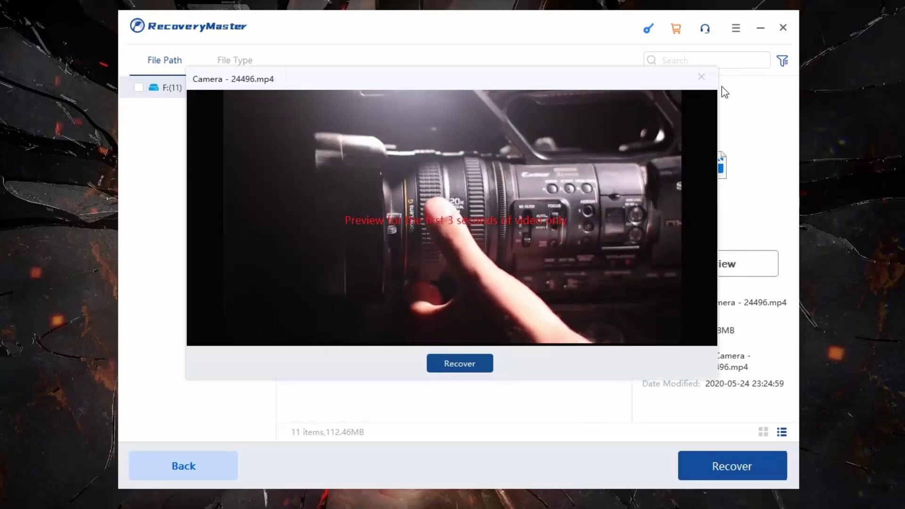
left_click(701, 77)
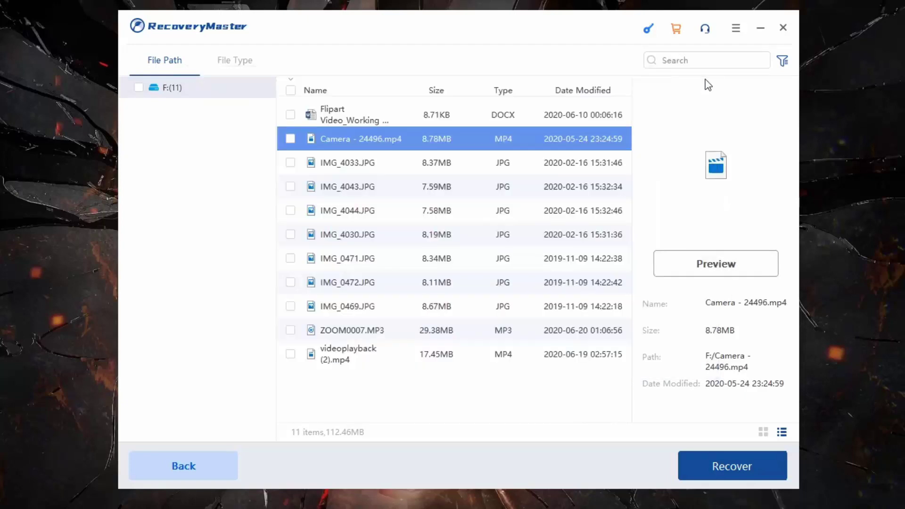
left_click(370, 212)
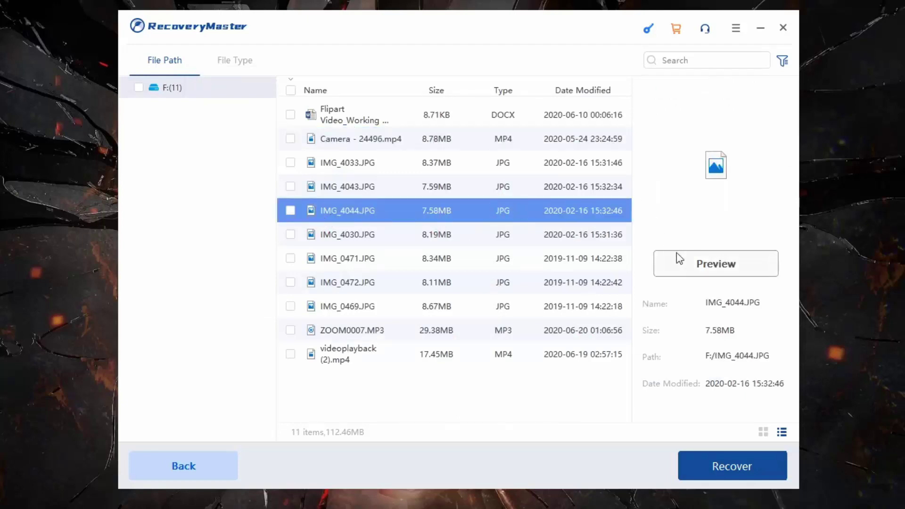
left_click(708, 267)
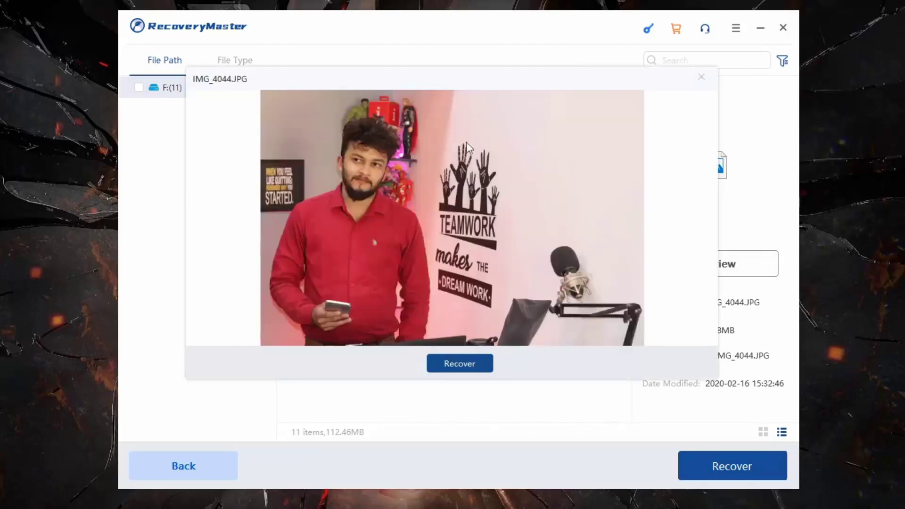
left_click(701, 77)
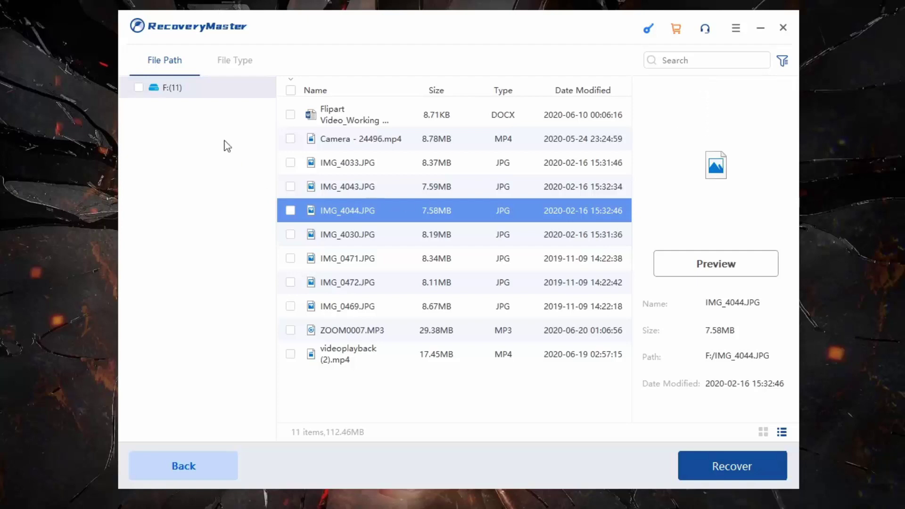
Select all the found files and recover them to drive E:.
left_click(290, 90)
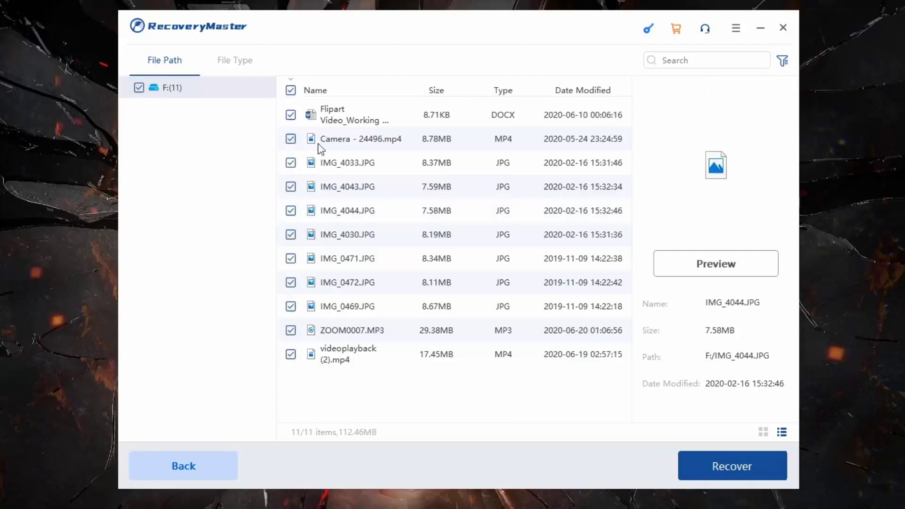
left_click(725, 465)
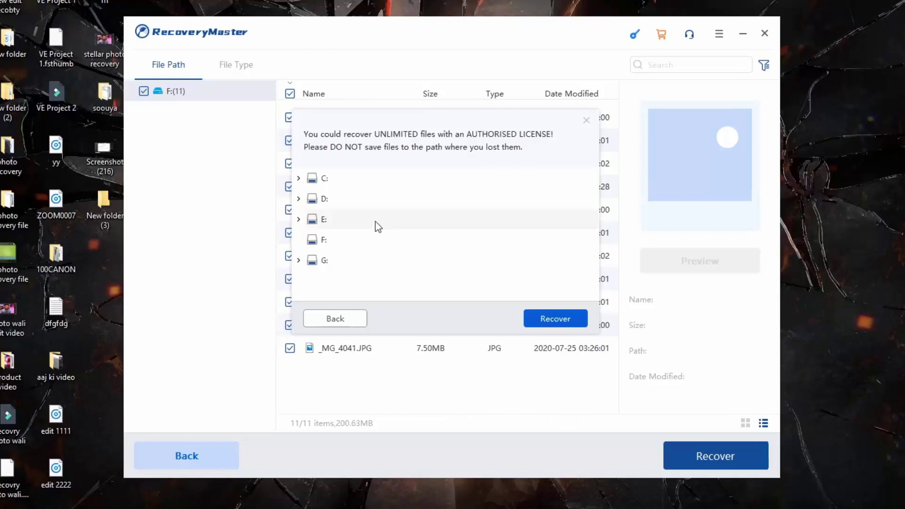
left_click(328, 220)
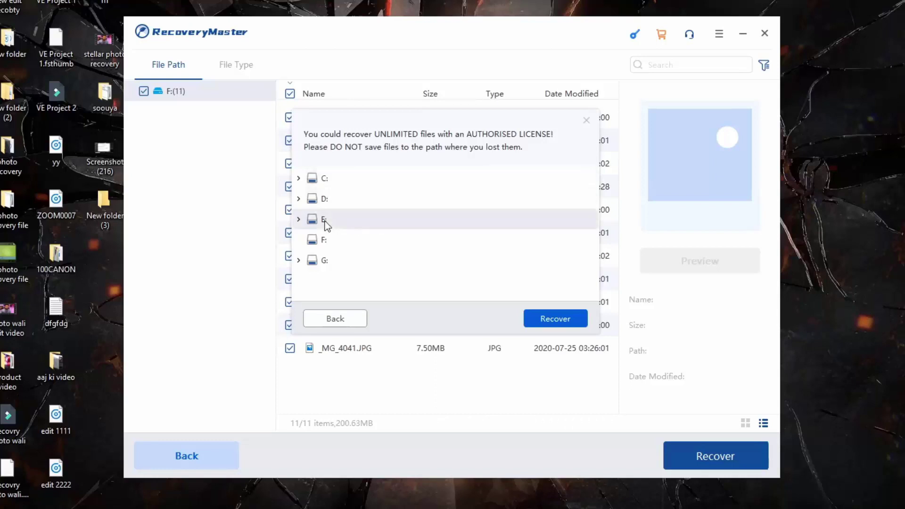
left_click(563, 324)
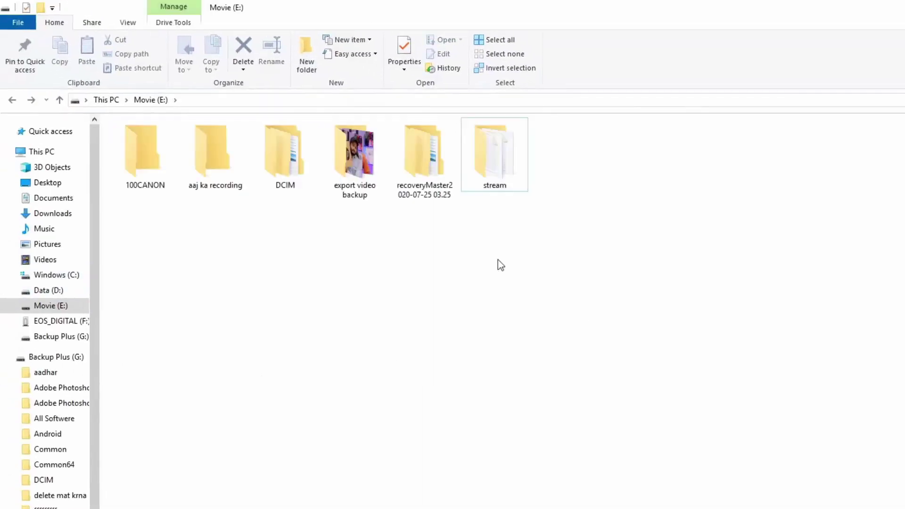
Open the recoveryMaster2020-07-25 03.25 folder on Movie (E:) and its (F) subfolder to check the recovered files.
double_click(435, 167)
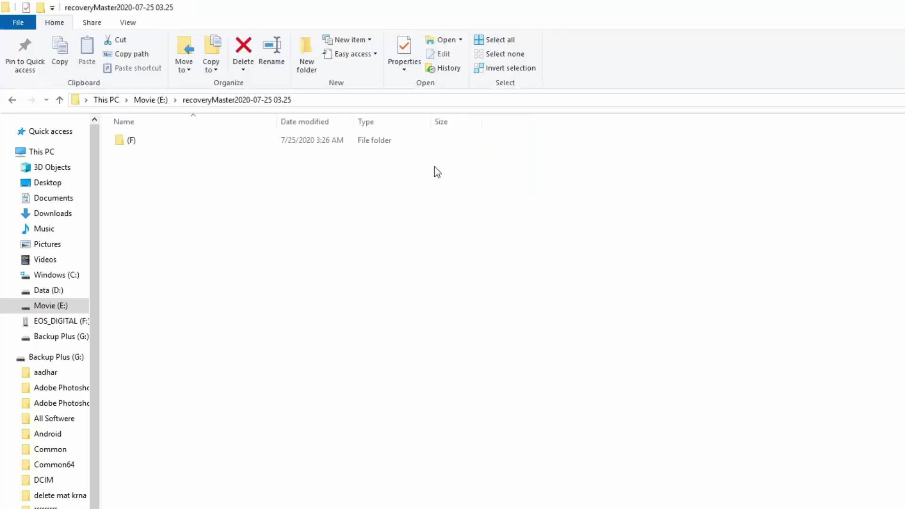
double_click(176, 146)
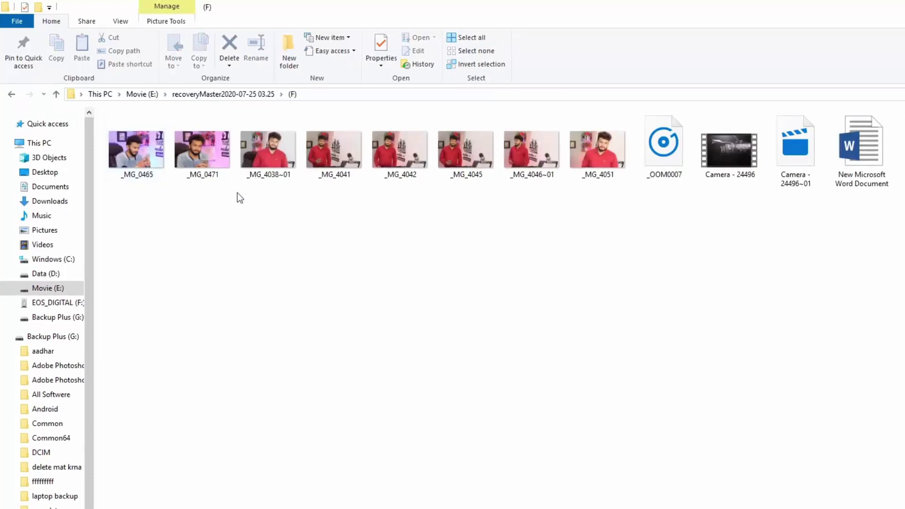
Select the recovered audio file _OOM0007 and the video Camera - 24496 in turn to check them in the (F) folder.
left_click(669, 156)
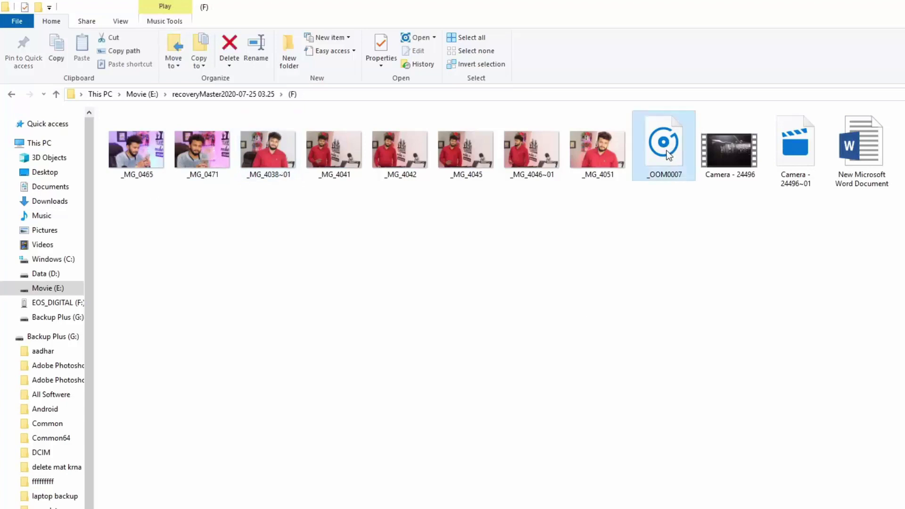
left_click(731, 167)
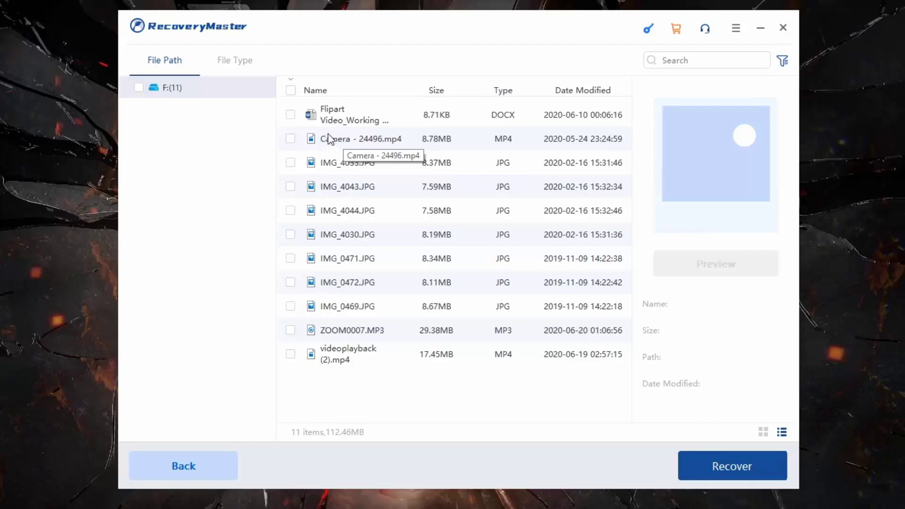
Switch to RecoveryMaster, preview the found video Camera - 24496.mp4, and close the preview.
left_click(365, 142)
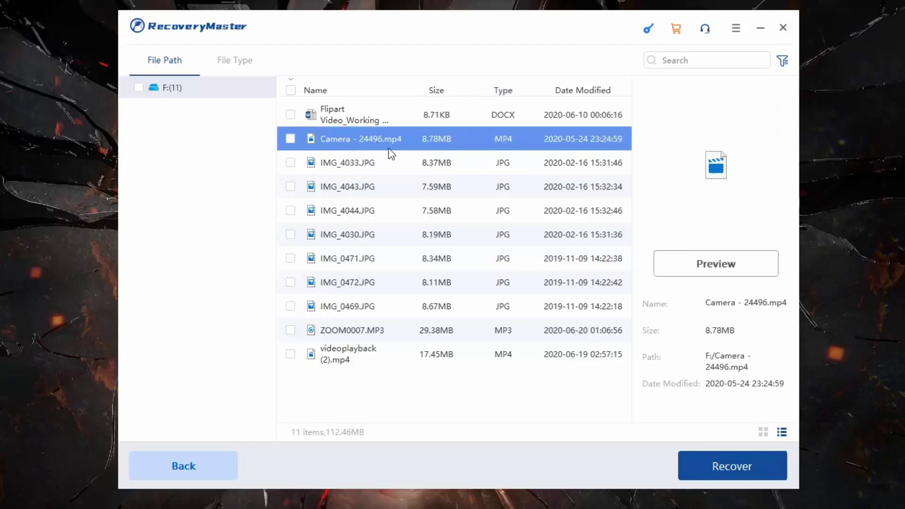
left_click(717, 267)
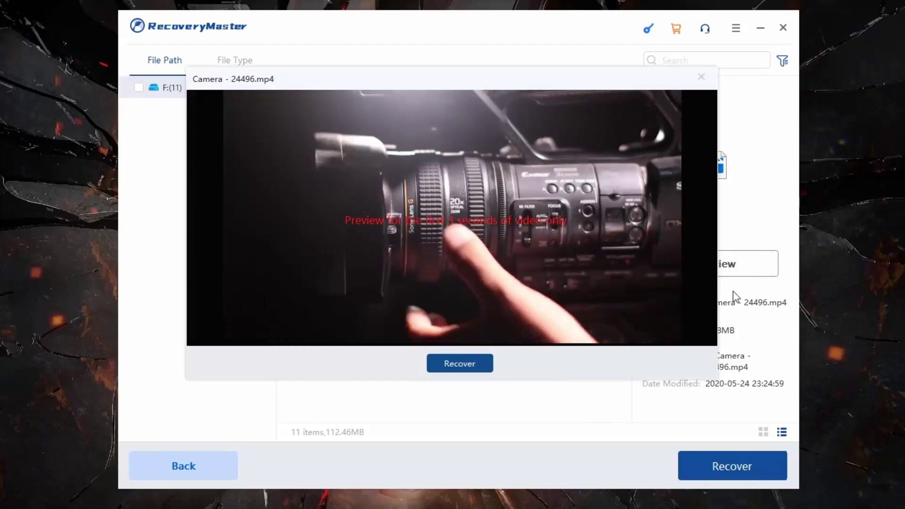
left_click(701, 77)
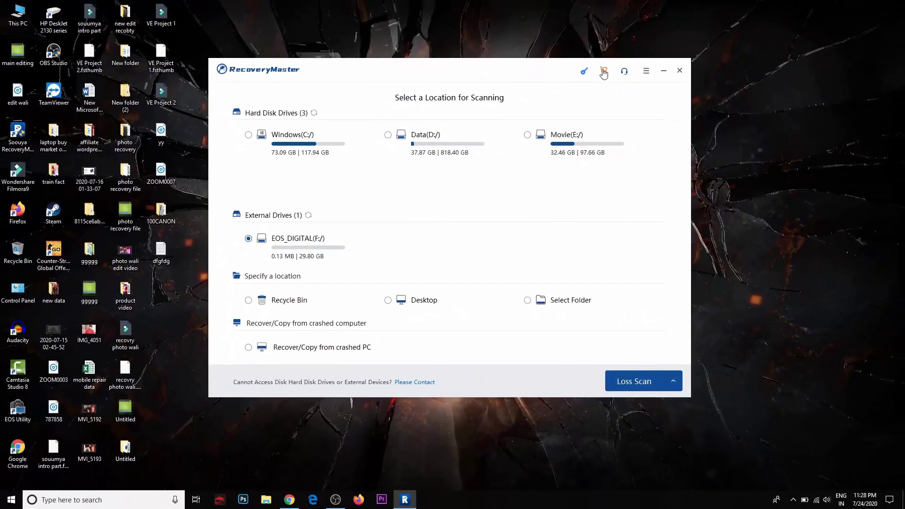
Open the RecoveryMaster pricing page in the browser, dismiss the sale banner, and show the Pro plan's license options for Windows.
left_click(644, 62)
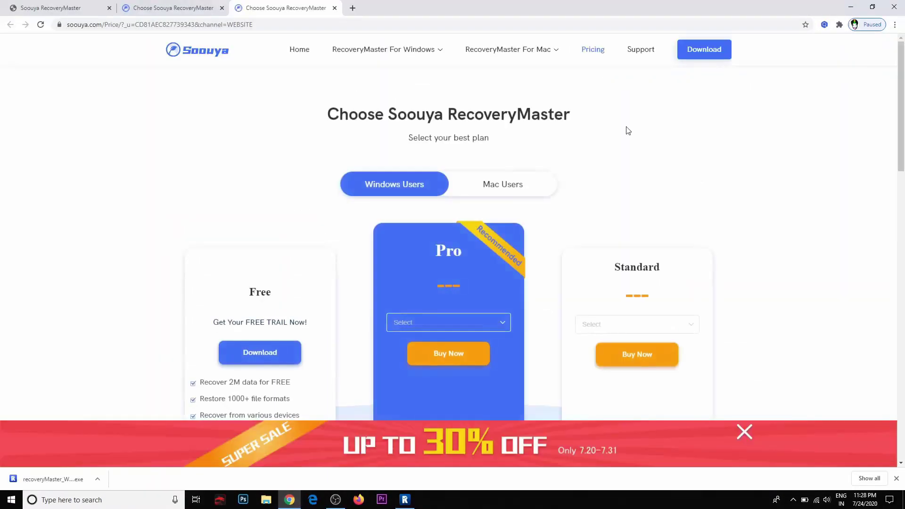
left_click(743, 431)
scroll(817, 273, "down", 2)
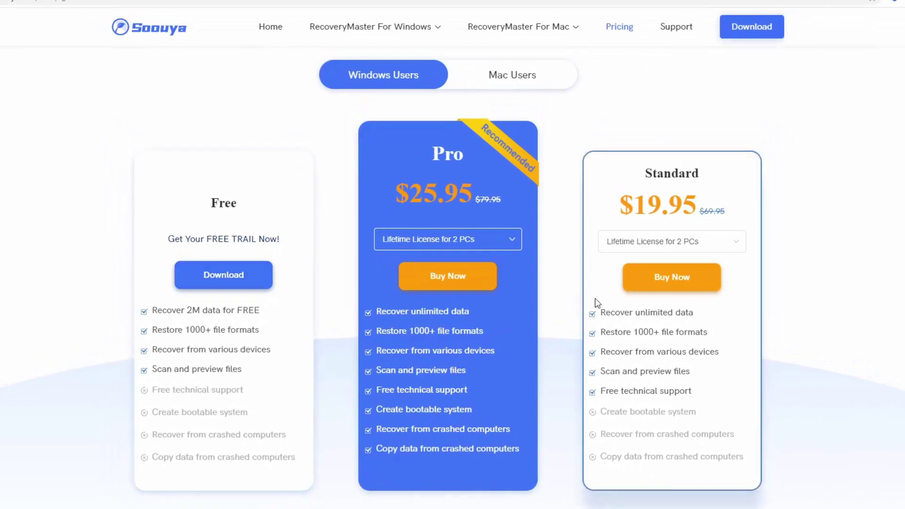
left_click(507, 238)
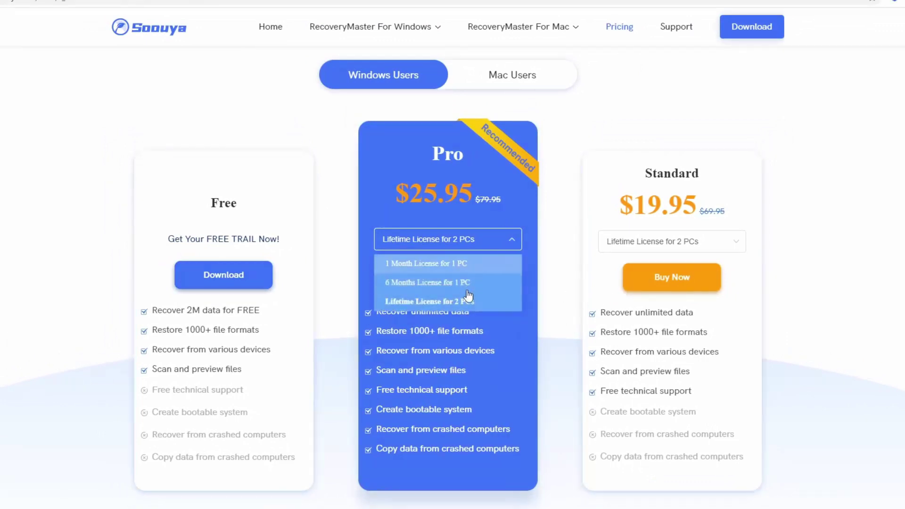